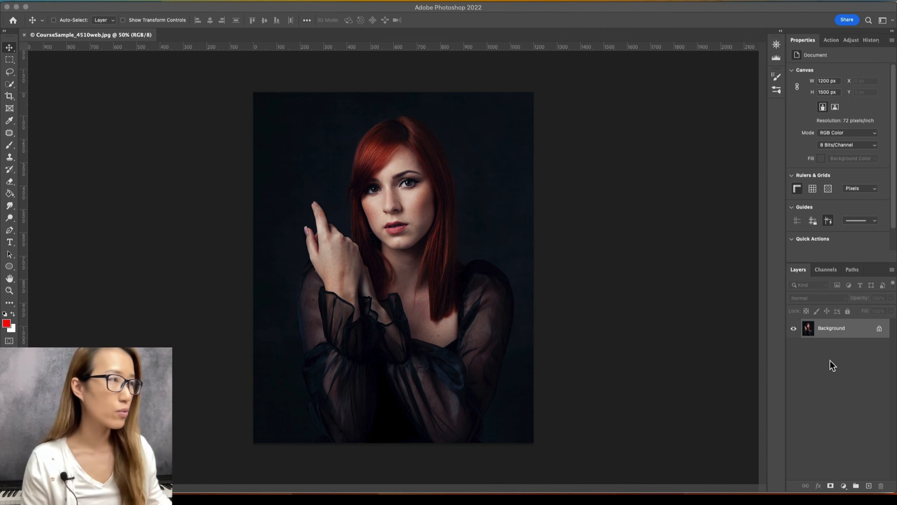
# - Duplicate the Background layer and open the Camera Raw Filter on the copy
pyautogui.click(848, 335)
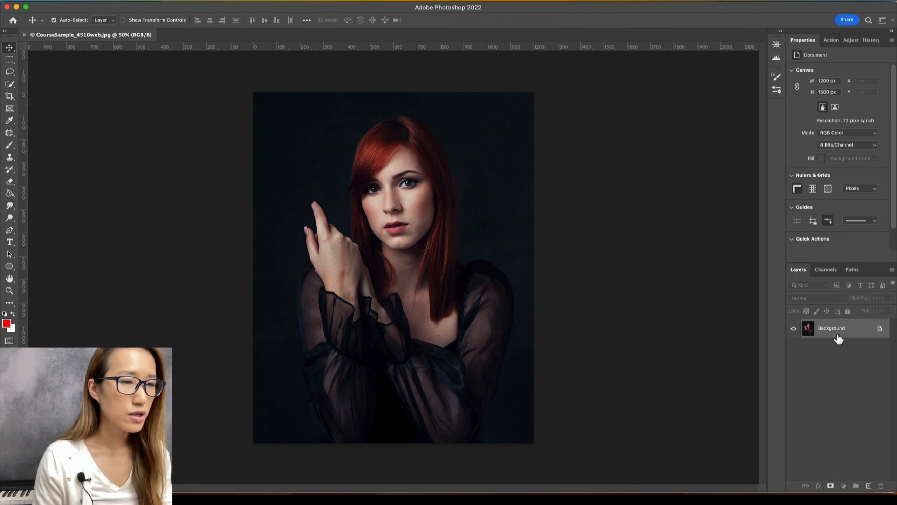
pyautogui.press('super+j')
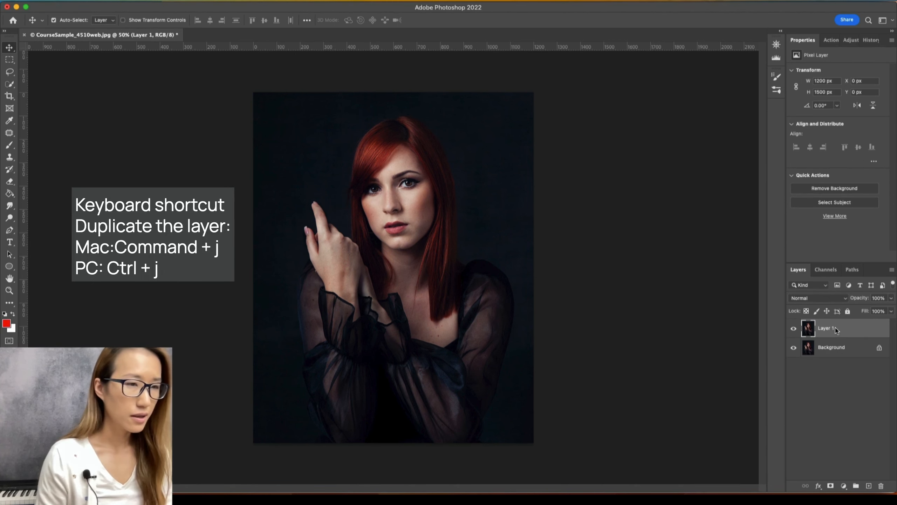
pyautogui.click(218, 1)
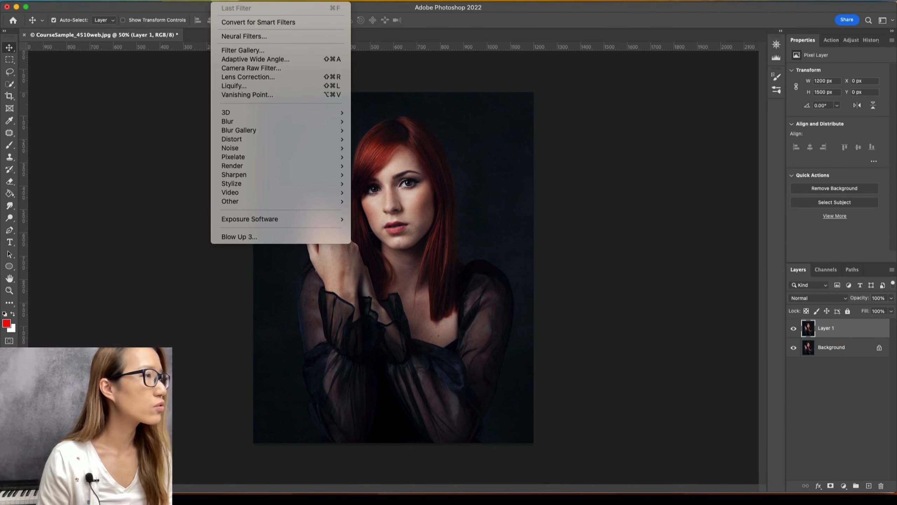
pyautogui.click(295, 70)
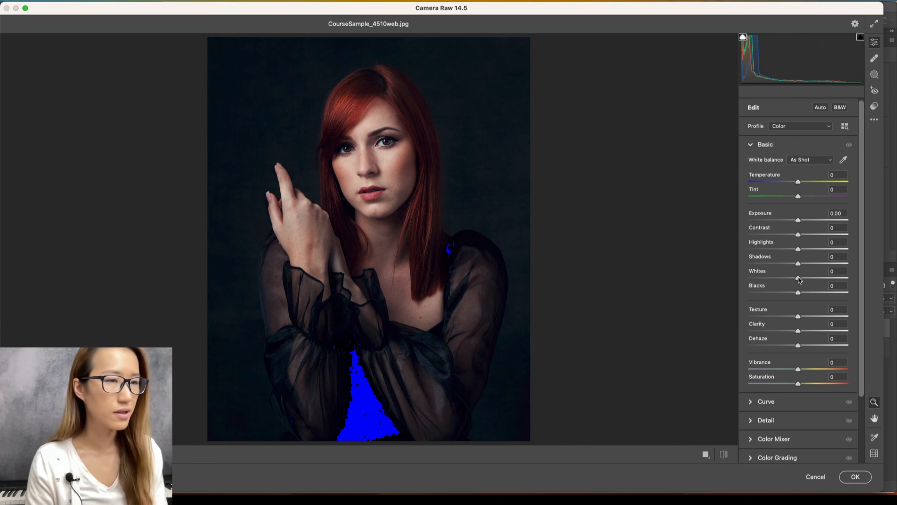
# - Lift the dark tones in the Basic adjustments and set the parametric curve's Darks and Shadows to +7 each
pyautogui.moveTo(805, 293); pyautogui.dragTo(808, 264)
pyautogui.click(752, 404)
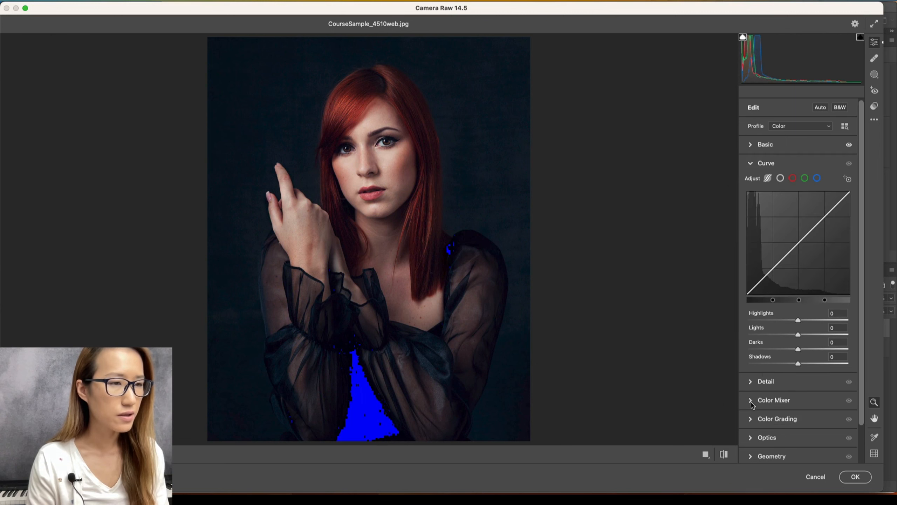
pyautogui.moveTo(800, 351)
pyautogui.mouseDown()
pyautogui.moveTo(781, 349)
pyautogui.moveTo(803, 347)
pyautogui.moveTo(809, 361)
pyautogui.moveTo(801, 363)
pyautogui.mouseUp()
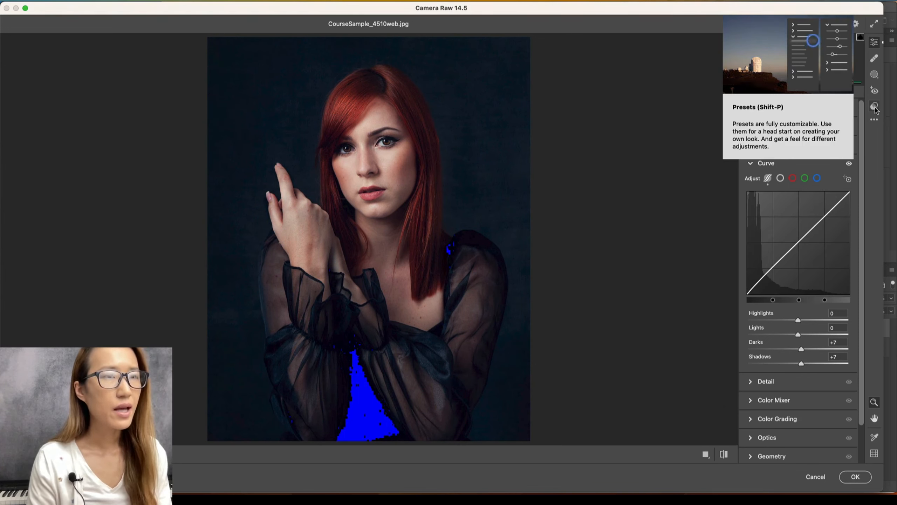
# - Show the presets of the Lili Amanda BW group and turn off the clipping warning overlay on the preview
pyautogui.click(875, 110)
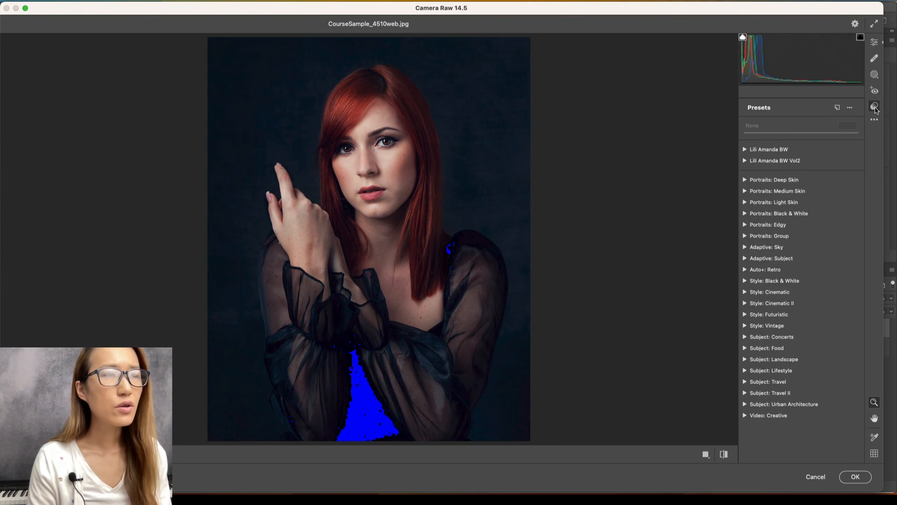
pyautogui.click(746, 150)
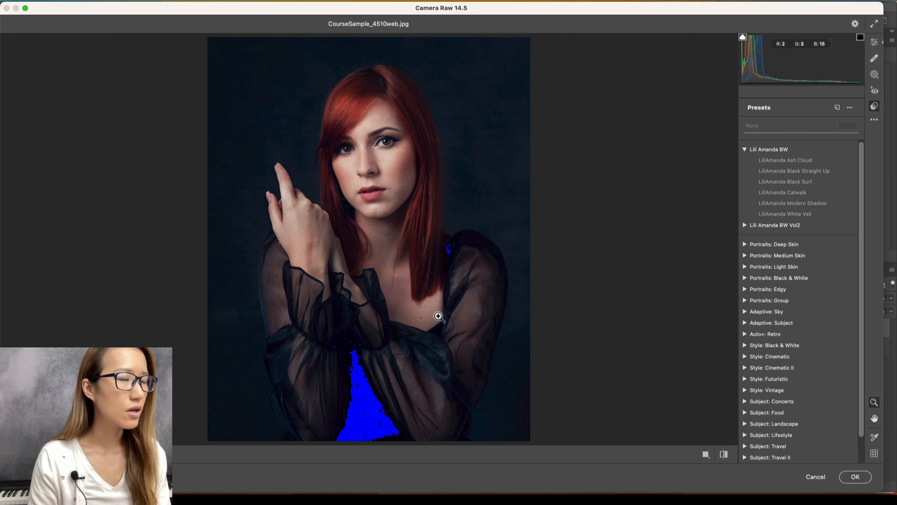
pyautogui.click(744, 39)
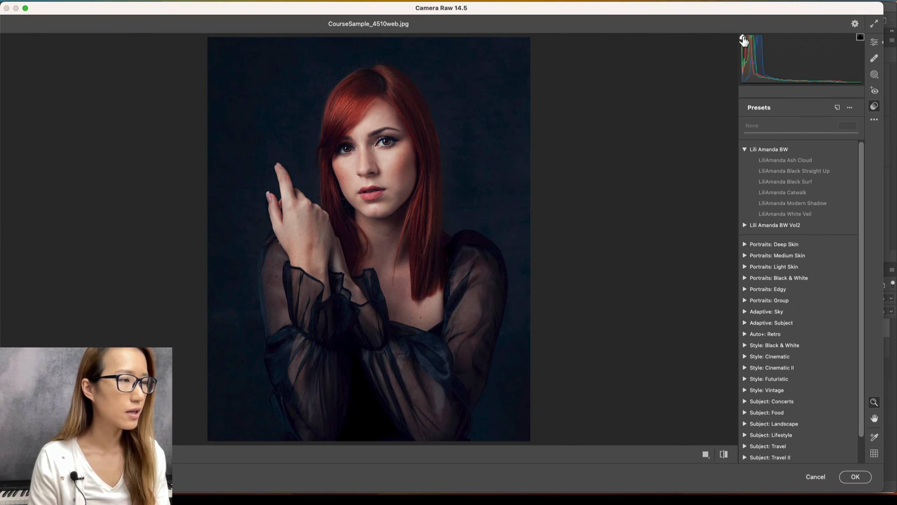
pyautogui.click(861, 38)
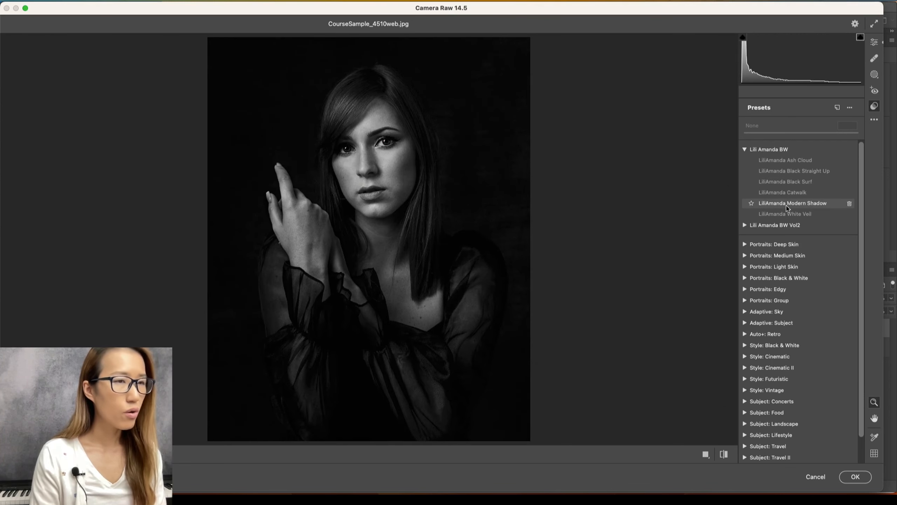
# - Apply the LiliAmanda Bathe in Light preset from the Lili Amanda BW Vol2 group and accept the Camera Raw edits
pyautogui.click(744, 226)
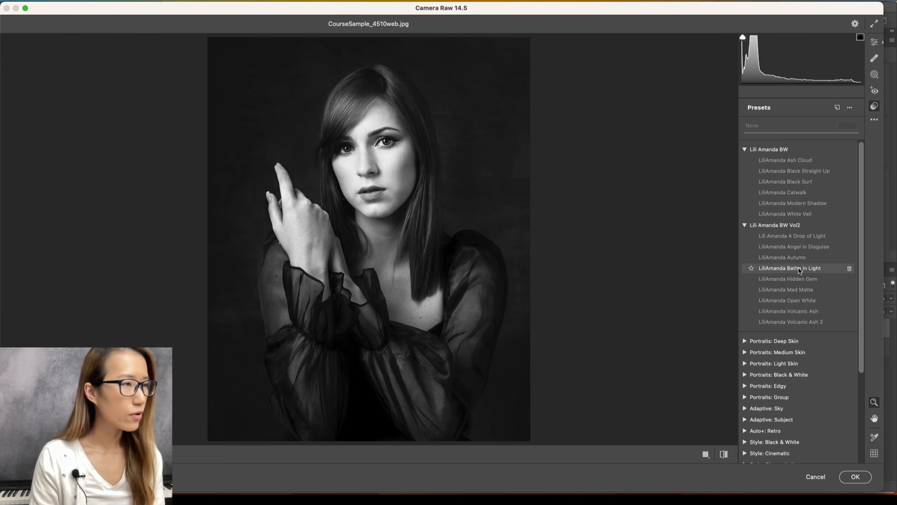
pyautogui.click(804, 269)
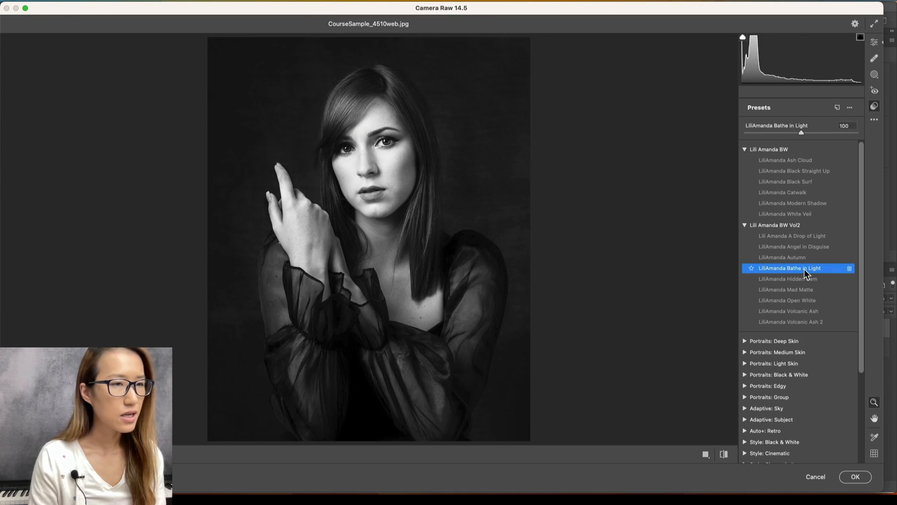
pyautogui.click(853, 477)
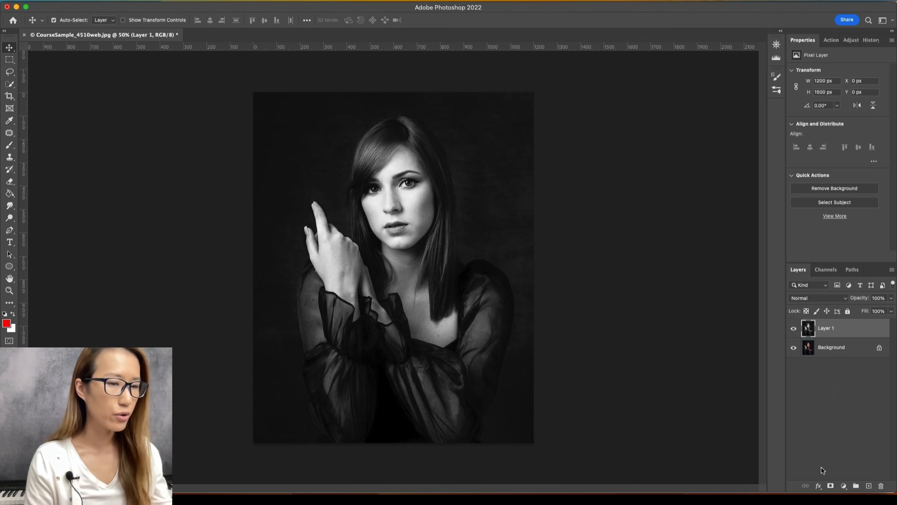
# - Add a Curves adjustment layer that lifts input 49 to output 69, and invert its mask to black
pyautogui.click(844, 486)
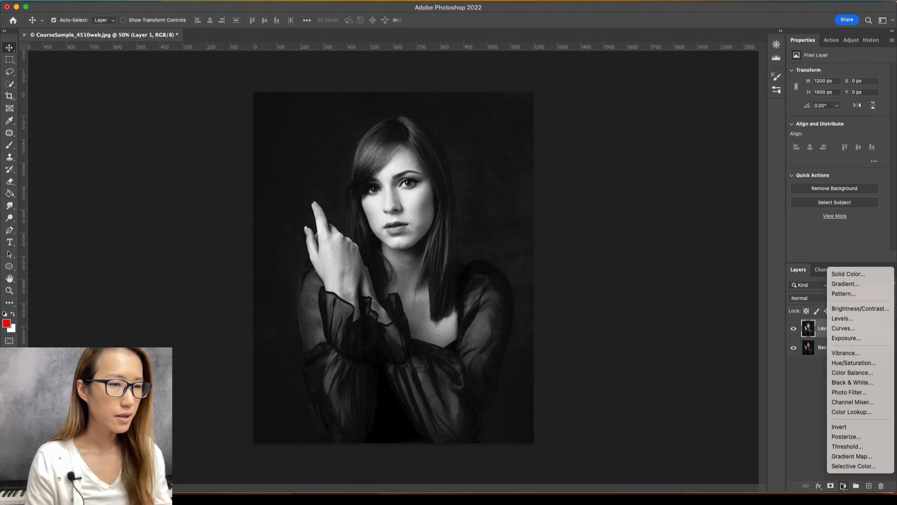
pyautogui.click(877, 327)
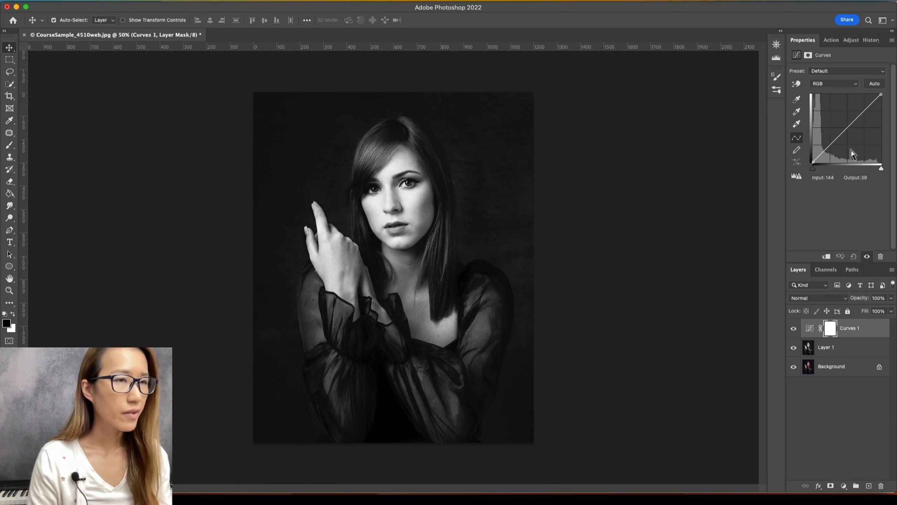
pyautogui.click(827, 147)
pyautogui.moveTo(828, 146); pyautogui.dragTo(827, 144)
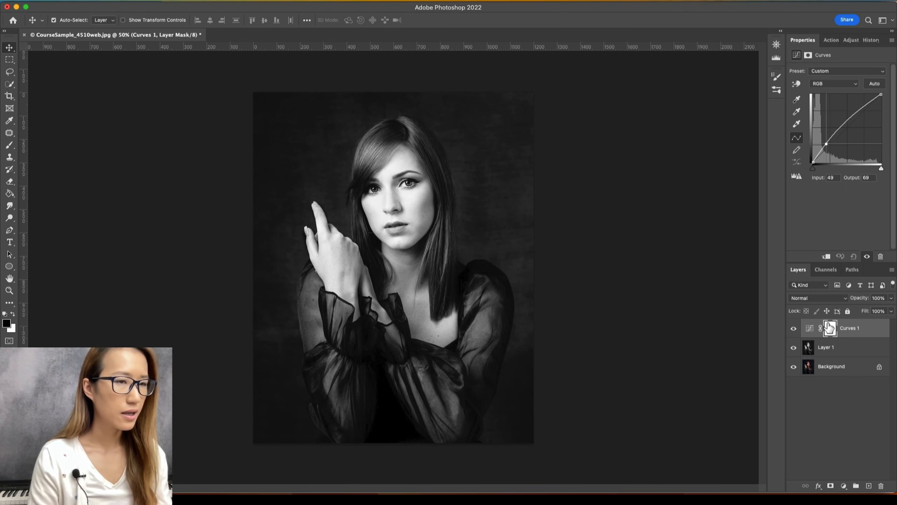
pyautogui.press('super+i')
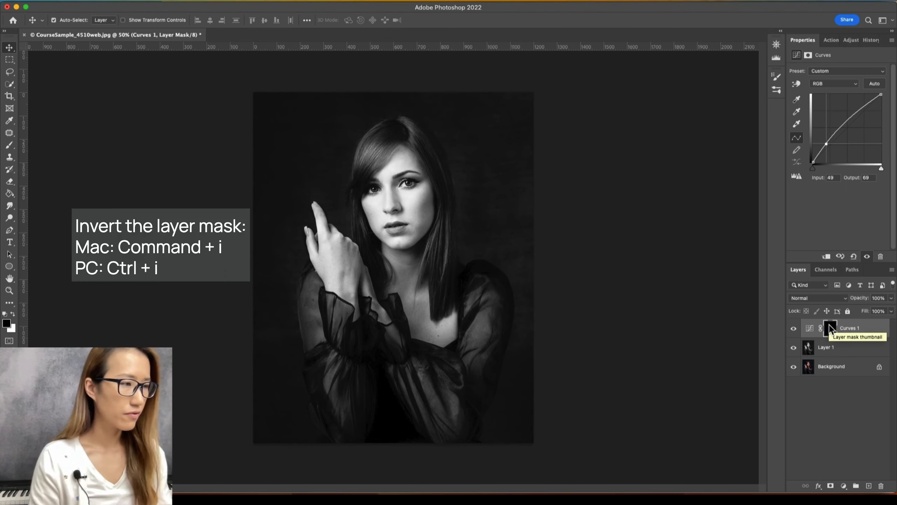
# - Paint white with a small soft brush on the Curves 1 mask over the fabric highlights of both lower sleeves
pyautogui.press('b')
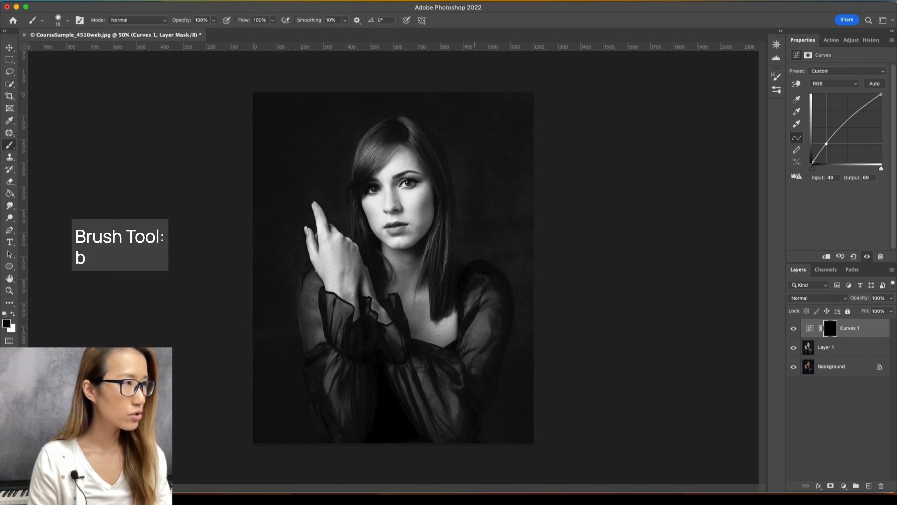
pyautogui.press(']')
pyautogui.press(']')
pyautogui.press(']')
pyautogui.press('[')
pyautogui.press('super+equal')
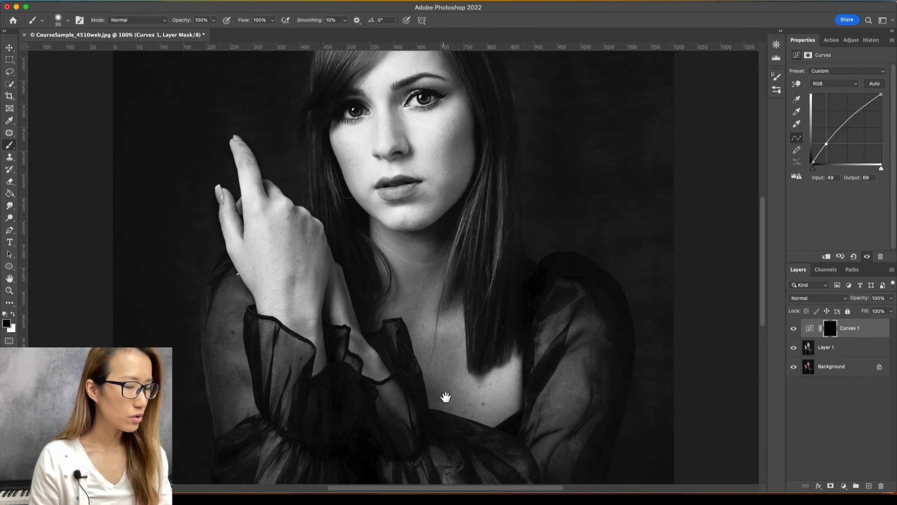
pyautogui.press('super+equal')
pyautogui.scroll(-5, 430, 227)
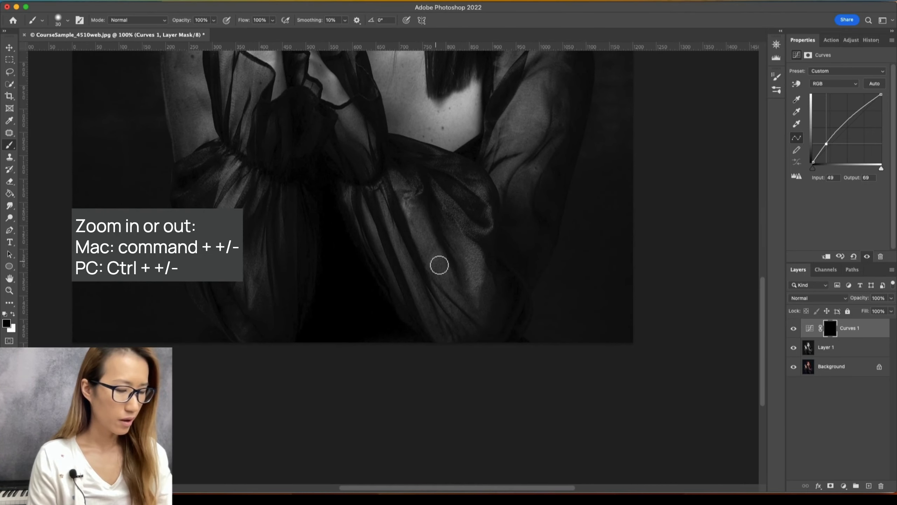
pyautogui.press(']')
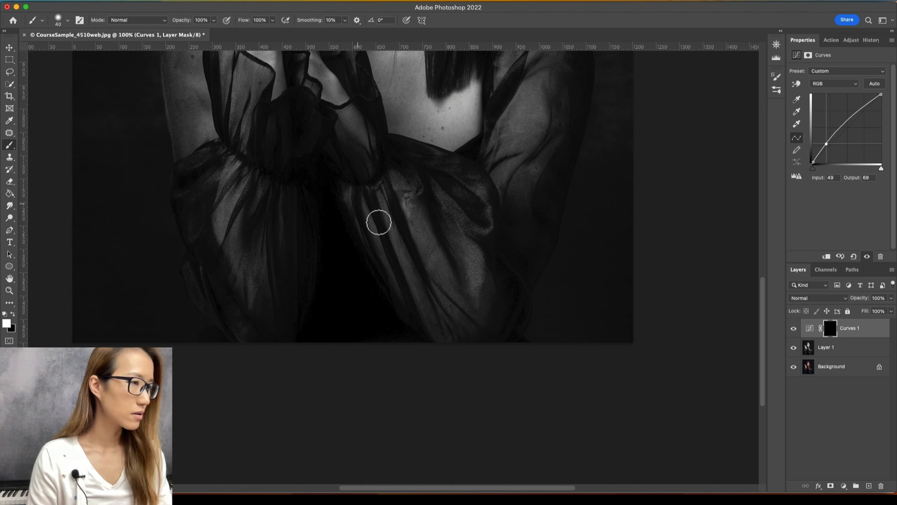
pyautogui.moveTo(410, 191)
pyautogui.mouseDown()
pyautogui.moveTo(458, 322)
pyautogui.moveTo(442, 261)
pyautogui.mouseUp()
pyautogui.press('[')
pyautogui.press('[')
pyautogui.press('[')
pyautogui.moveTo(424, 327)
pyautogui.mouseDown()
pyautogui.moveTo(403, 235)
pyautogui.moveTo(426, 314)
pyautogui.mouseUp()
pyautogui.moveTo(373, 214); pyautogui.dragTo(400, 304)
pyautogui.moveTo(266, 230)
pyautogui.mouseDown()
pyautogui.moveTo(251, 309)
pyautogui.moveTo(264, 273)
pyautogui.moveTo(250, 197)
pyautogui.moveTo(231, 270)
pyautogui.moveTo(250, 181)
pyautogui.moveTo(222, 238)
pyautogui.moveTo(245, 189)
pyautogui.moveTo(225, 219)
pyautogui.mouseUp()
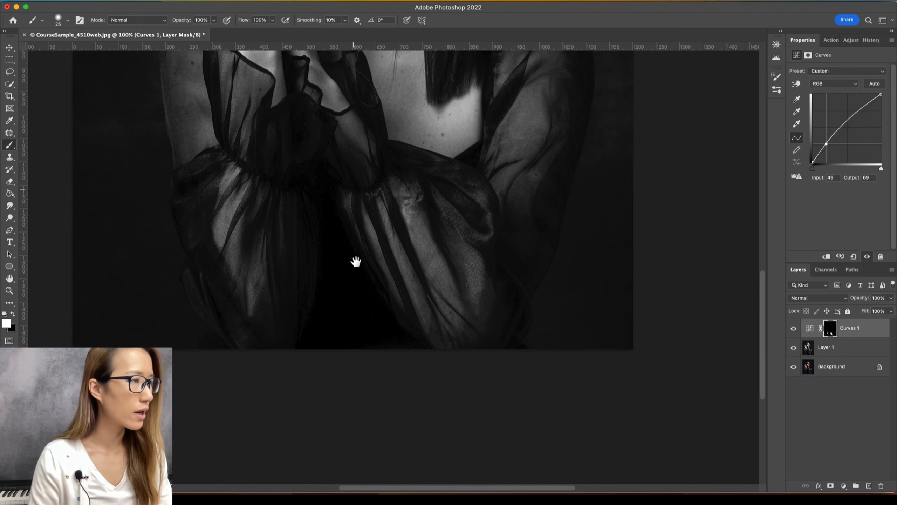
# - Paint white with a size 40 brush on the mask over both upper arms and the lower sleeve folds
pyautogui.scroll(5, 354, 260)
pyautogui.press(']')
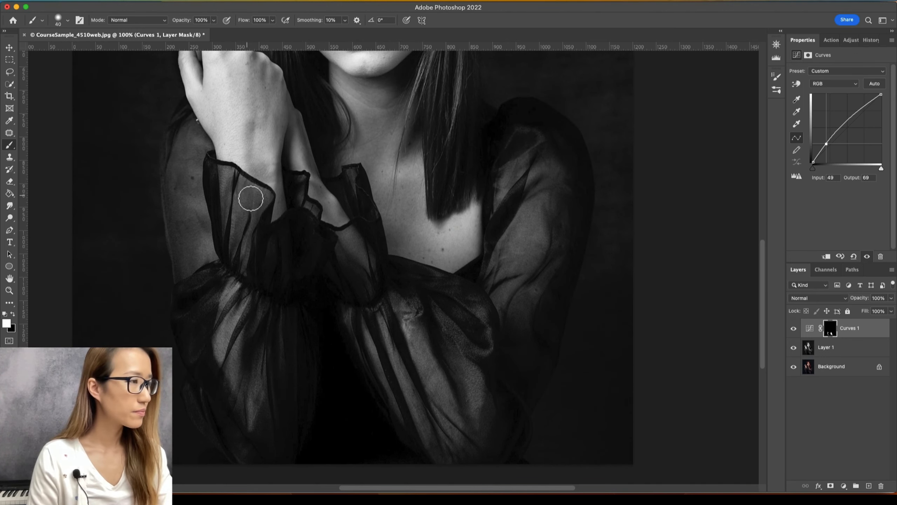
pyautogui.press(']')
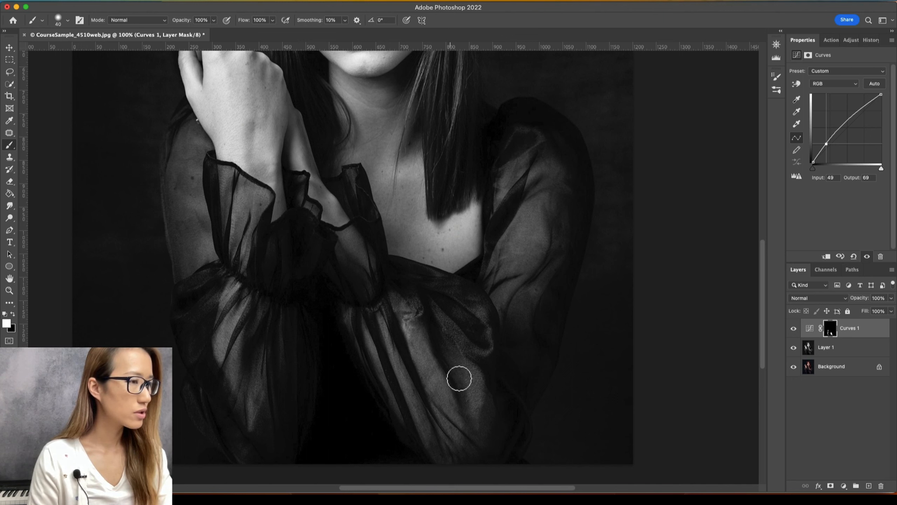
pyautogui.moveTo(540, 238)
pyautogui.mouseDown()
pyautogui.moveTo(544, 209)
pyautogui.moveTo(512, 264)
pyautogui.moveTo(537, 217)
pyautogui.moveTo(516, 179)
pyautogui.moveTo(550, 180)
pyautogui.mouseUp()
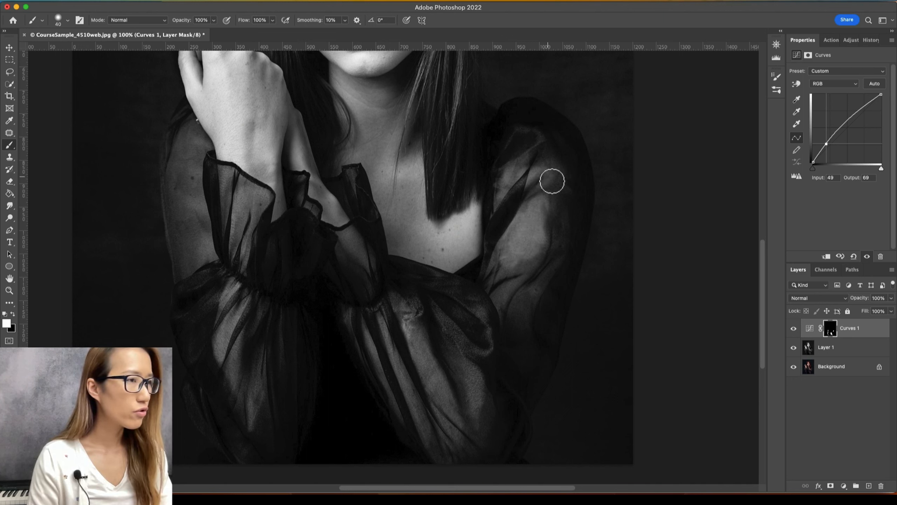
pyautogui.moveTo(196, 214)
pyautogui.mouseDown()
pyautogui.moveTo(213, 262)
pyautogui.moveTo(196, 164)
pyautogui.mouseUp()
pyautogui.press('space')
pyautogui.moveTo(401, 365); pyautogui.dragTo(386, 249)
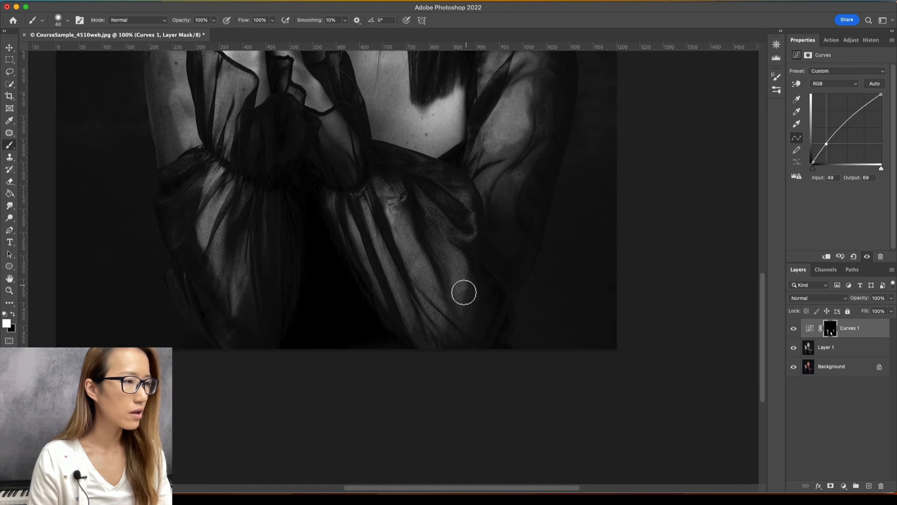
pyautogui.moveTo(454, 296); pyautogui.dragTo(446, 249)
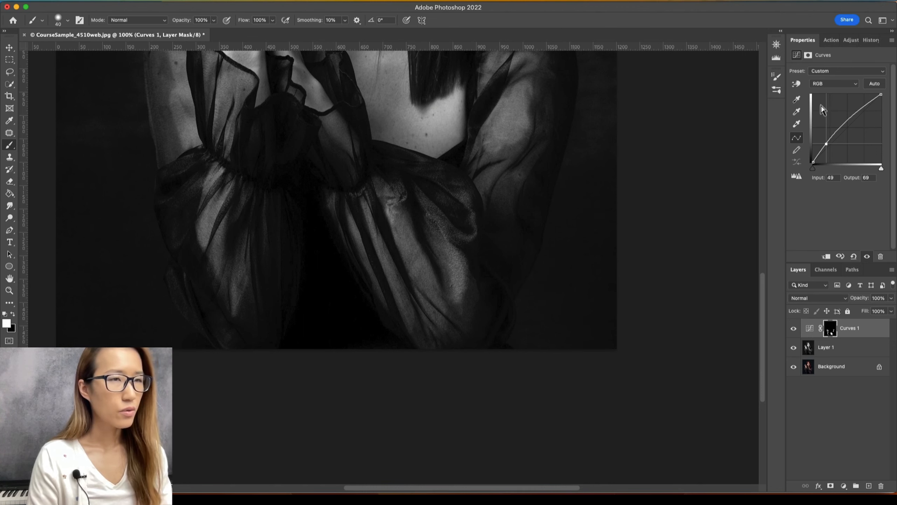
# - Feather the Curves 1 layer mask to 39.5 px, comparing the image with and without the adjustment
pyautogui.click(831, 332)
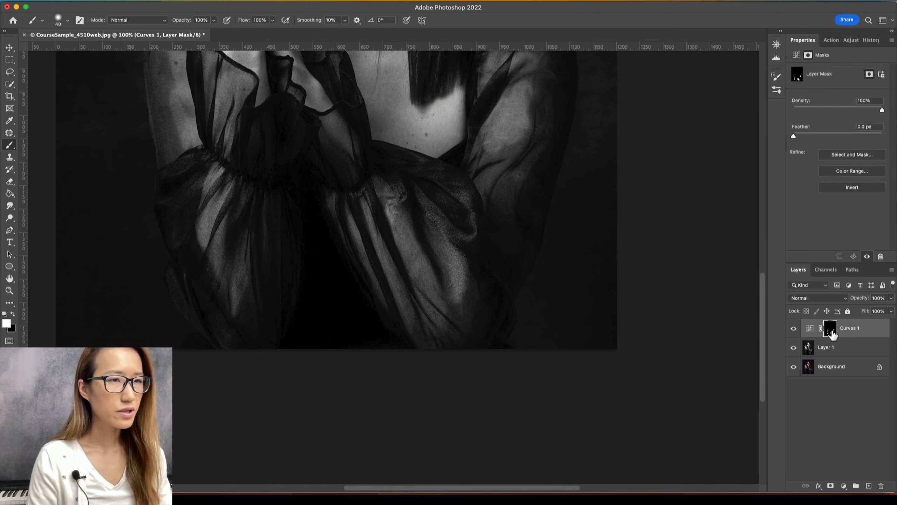
pyautogui.moveTo(803, 135); pyautogui.dragTo(834, 138)
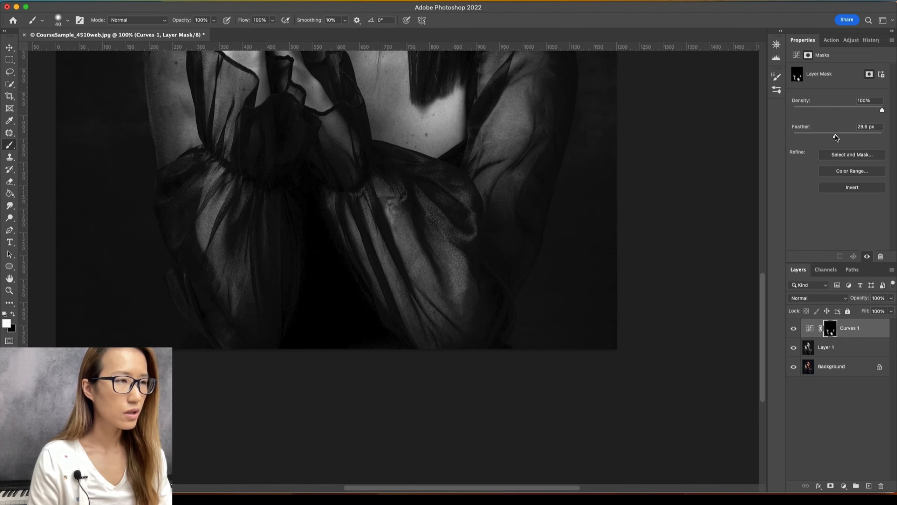
pyautogui.press('super+minus')
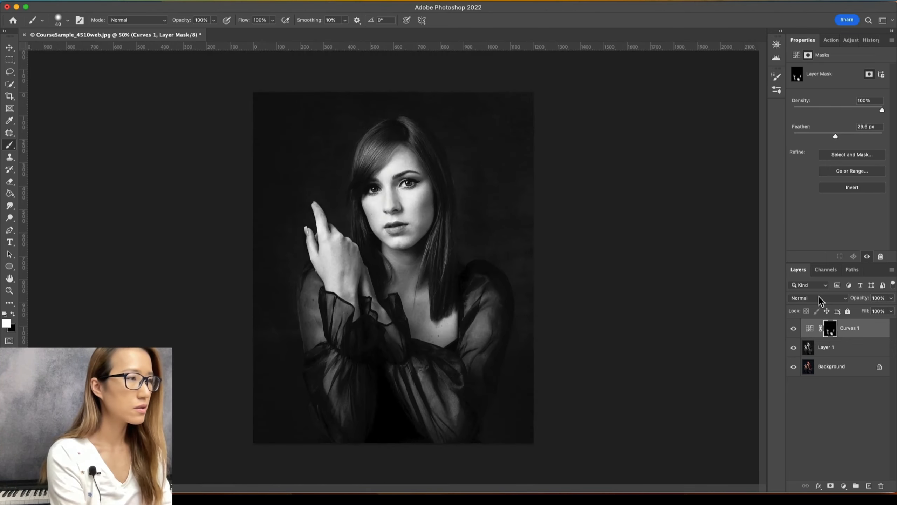
pyautogui.click(793, 328)
pyautogui.click(793, 328)
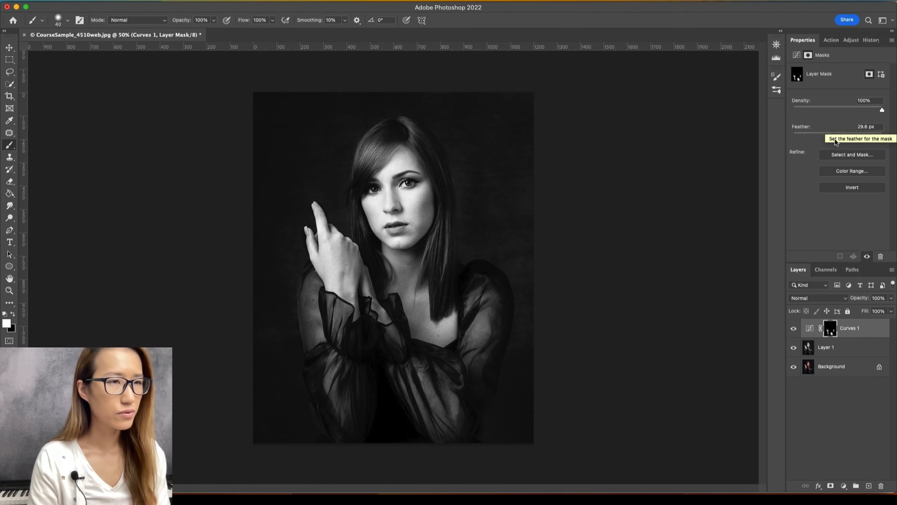
pyautogui.moveTo(835, 136); pyautogui.dragTo(840, 137)
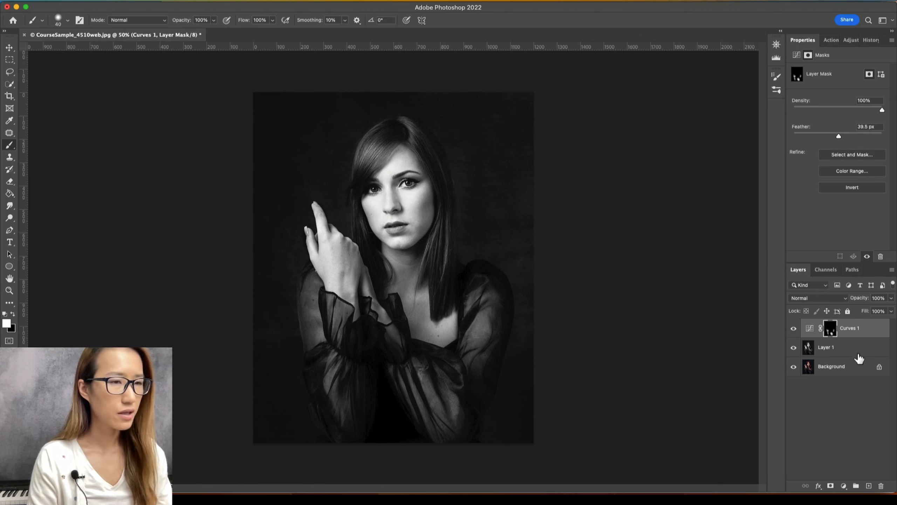
# - Lower the Curves 1 layer's opacity to 58% and compare the image with the layer hidden and shown
pyautogui.click(891, 298)
pyautogui.moveTo(885, 313); pyautogui.dragTo(872, 311)
pyautogui.click(822, 421)
pyautogui.click(794, 329)
pyautogui.click(794, 329)
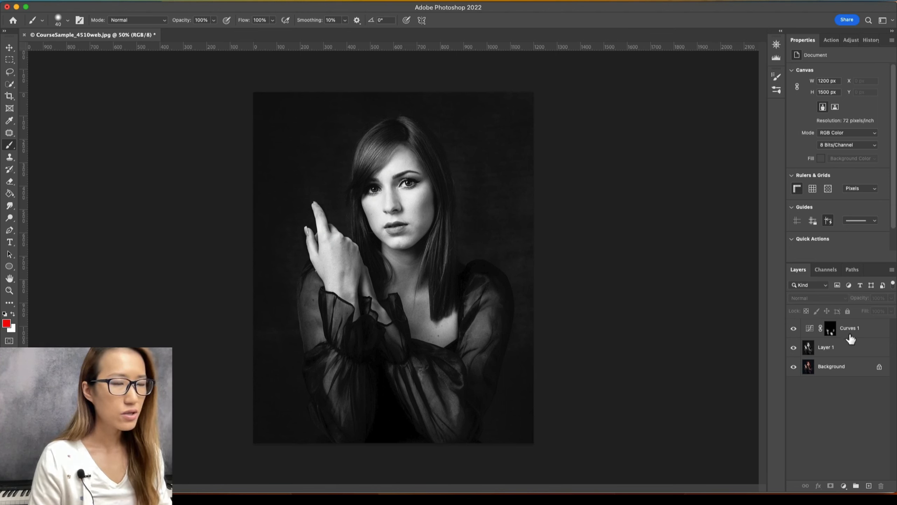
# - Add a second Curves adjustment layer with default settings directly above the Curves 1 layer
pyautogui.click(869, 334)
pyautogui.press('super+m')
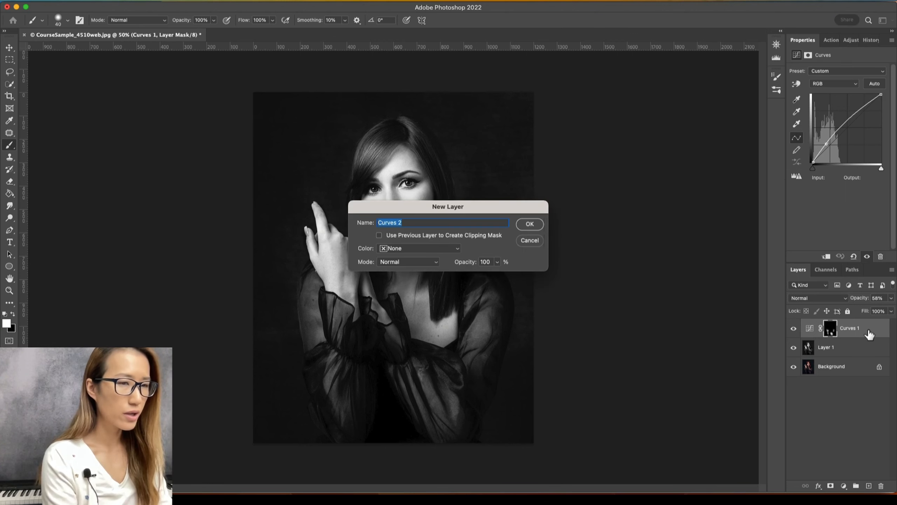
pyautogui.press('Return')
# - Darken the cheek tone with the on-image Curves adjustment to input 178, output 153, and invert the layer's mask to black
pyautogui.click(796, 83)
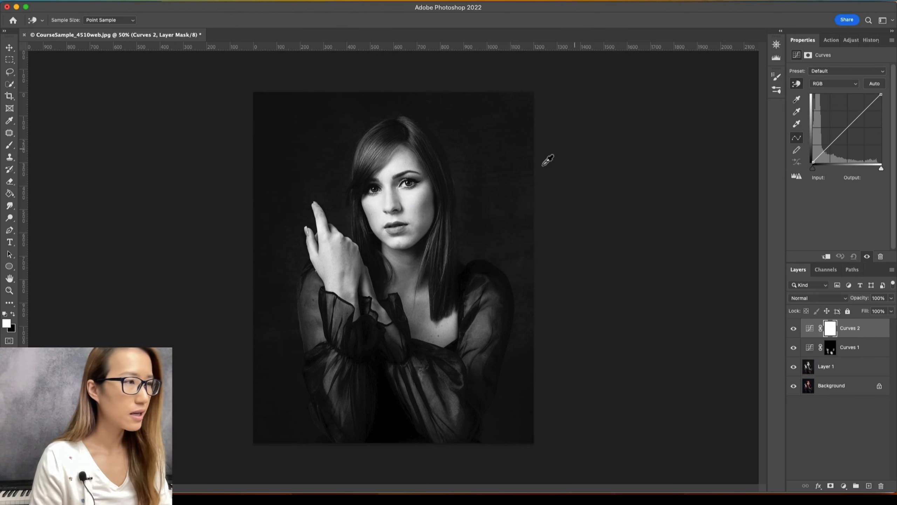
pyautogui.click(368, 206)
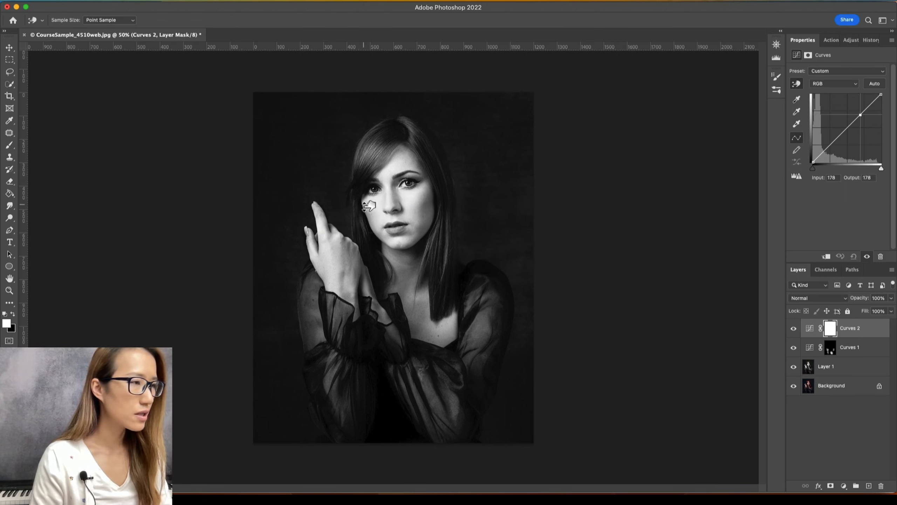
pyautogui.moveTo(368, 206); pyautogui.dragTo(369, 211)
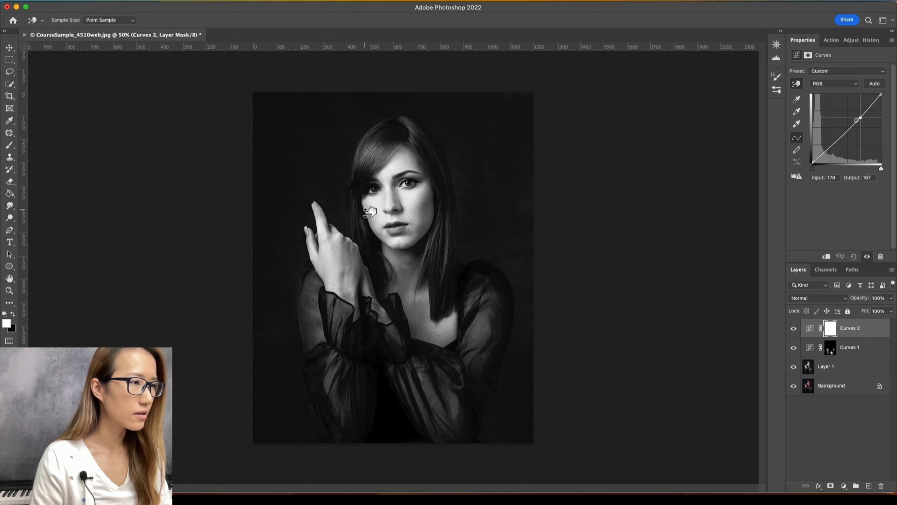
pyautogui.click(793, 86)
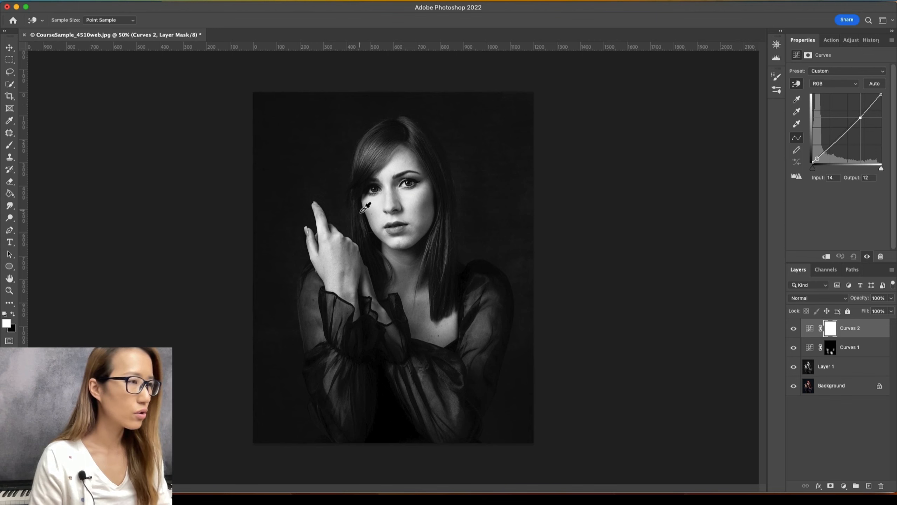
pyautogui.moveTo(365, 208); pyautogui.dragTo(370, 211)
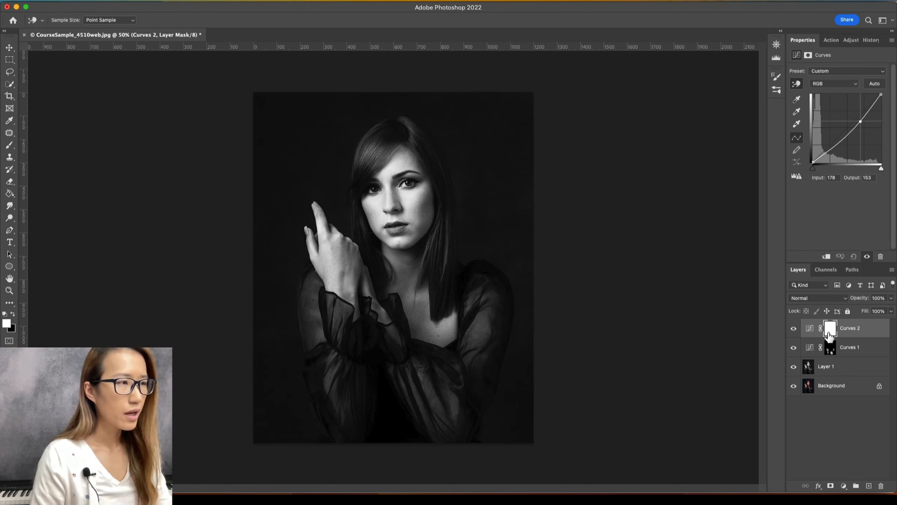
pyautogui.press('super+i')
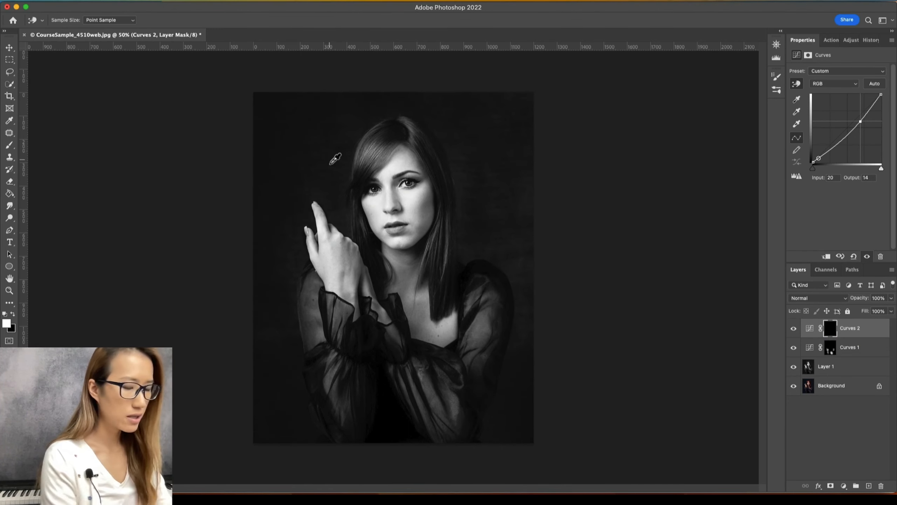
# - Paint white with a size 40 brush on the Curves 2 mask around the face's outer edge, along the hairline, temples and cheeks
pyautogui.press('super+equal')
pyautogui.press('super+equal')
pyautogui.press('super+equal')
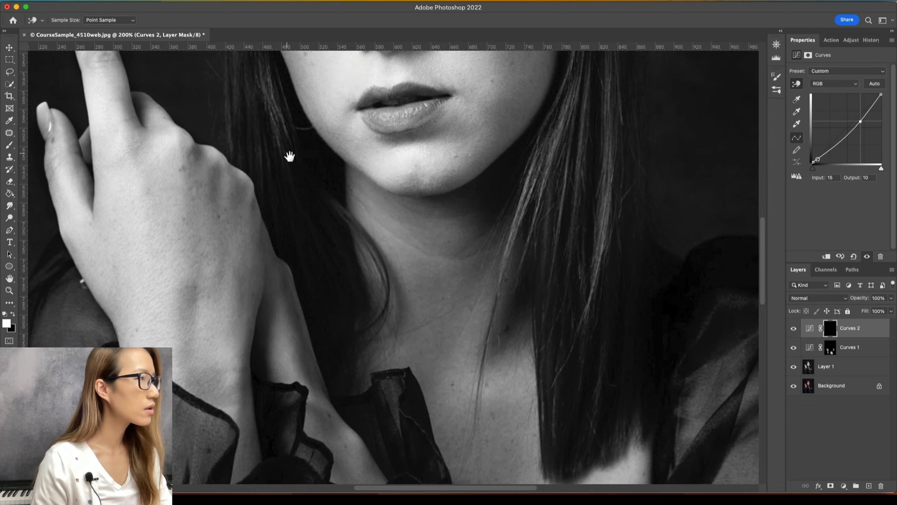
pyautogui.moveTo(289, 156); pyautogui.dragTo(295, 361)
pyautogui.press('super+minus')
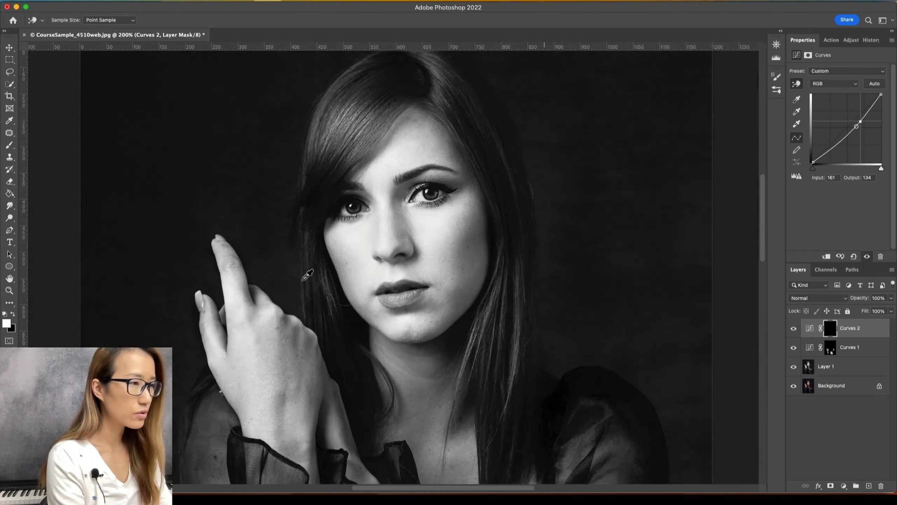
pyautogui.press('b')
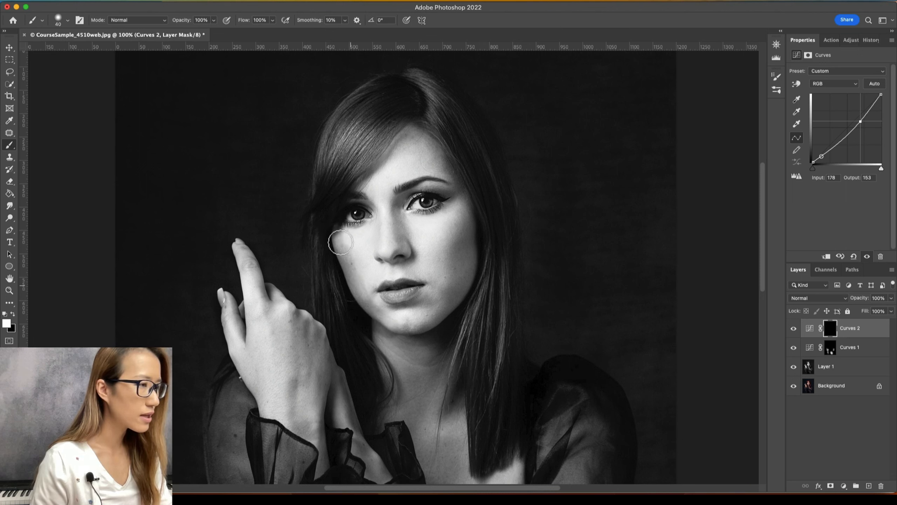
pyautogui.moveTo(406, 131); pyautogui.dragTo(344, 178)
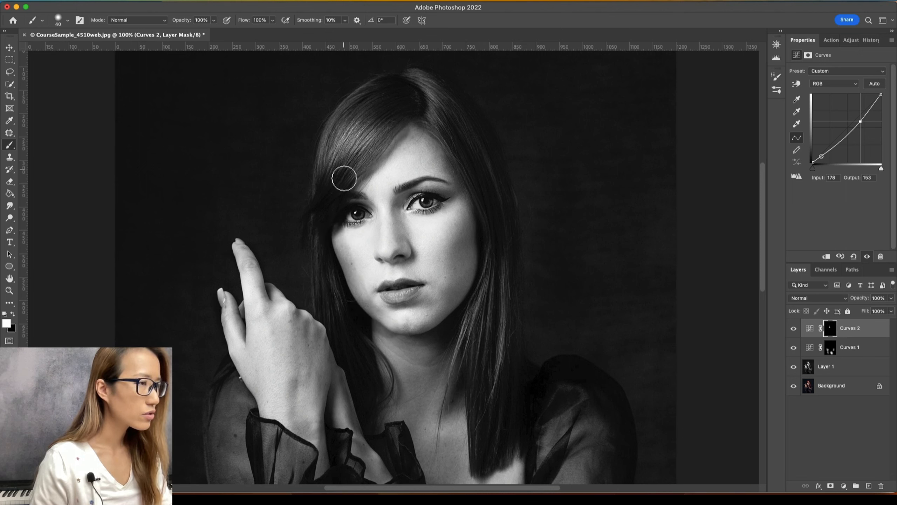
pyautogui.moveTo(444, 134)
pyautogui.mouseDown()
pyautogui.moveTo(426, 134)
pyautogui.moveTo(448, 143)
pyautogui.moveTo(450, 169)
pyautogui.mouseUp()
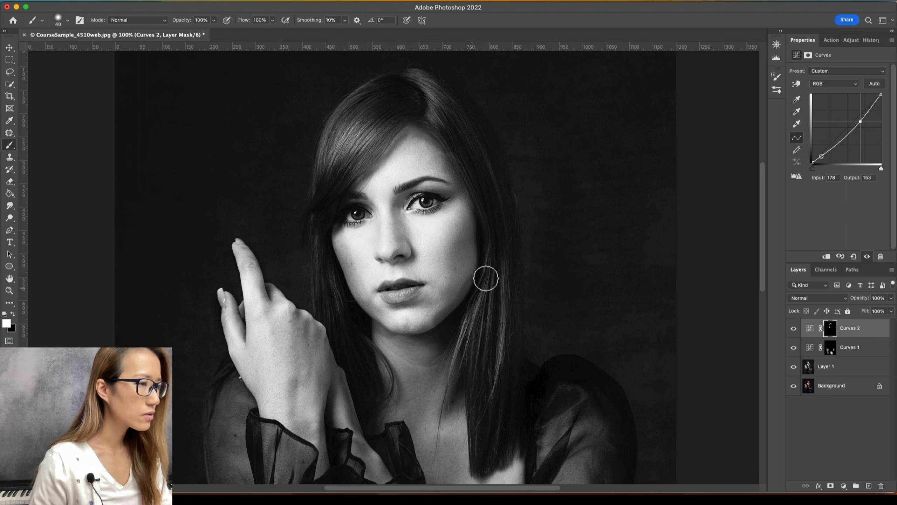
pyautogui.moveTo(486, 279); pyautogui.dragTo(478, 195)
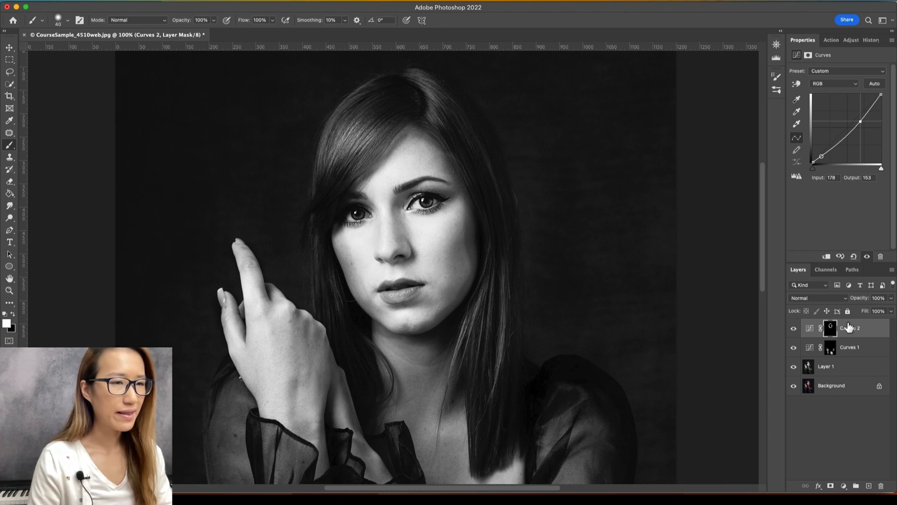
# - Feather the Curves 2 layer mask to 42.3 px and compare the image with the layer hidden and shown
pyautogui.click(832, 329)
pyautogui.moveTo(795, 137); pyautogui.dragTo(839, 138)
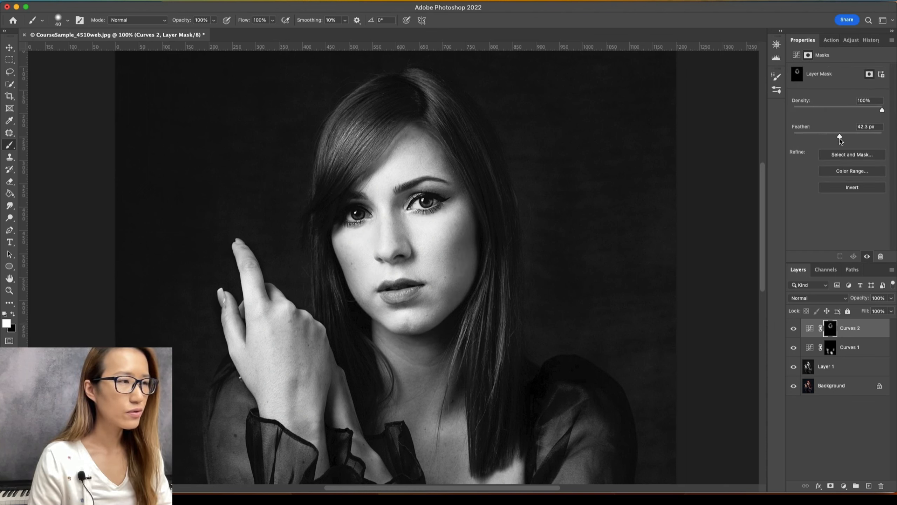
pyautogui.click(794, 329)
pyautogui.click(794, 329)
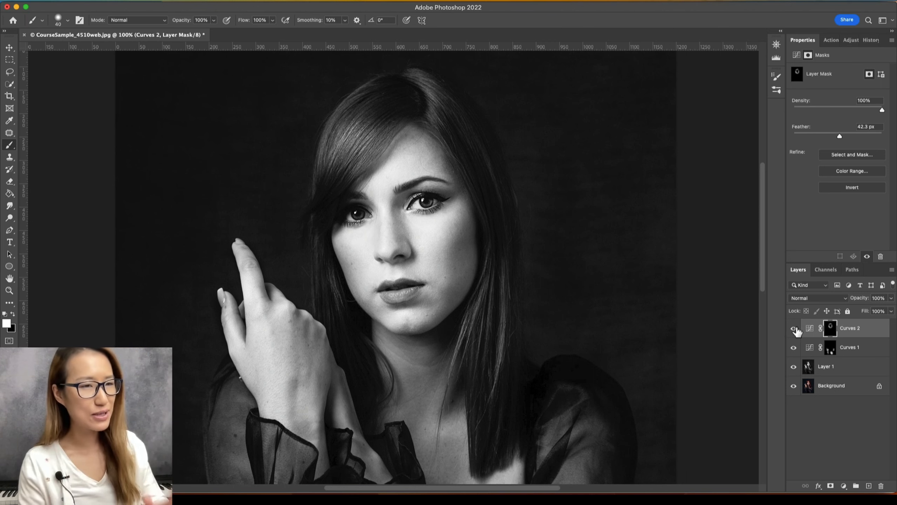
# - Reduce the Curves 2 mask's feather to 38.1 px and check the face shading with the layer hidden and shown
pyautogui.moveTo(840, 136)
pyautogui.mouseDown()
pyautogui.moveTo(806, 138)
pyautogui.moveTo(839, 137)
pyautogui.mouseUp()
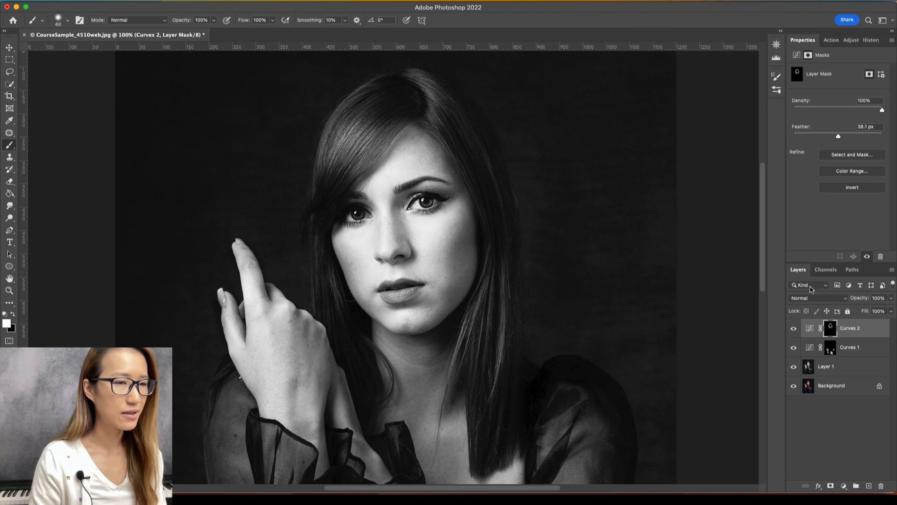
pyautogui.click(795, 328)
pyautogui.click(794, 328)
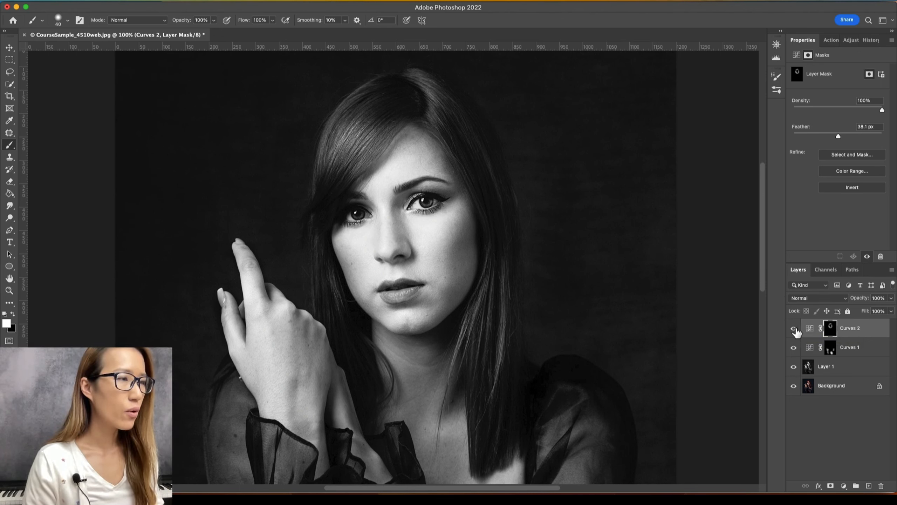
pyautogui.press('super+minus')
pyautogui.press('super+minus')
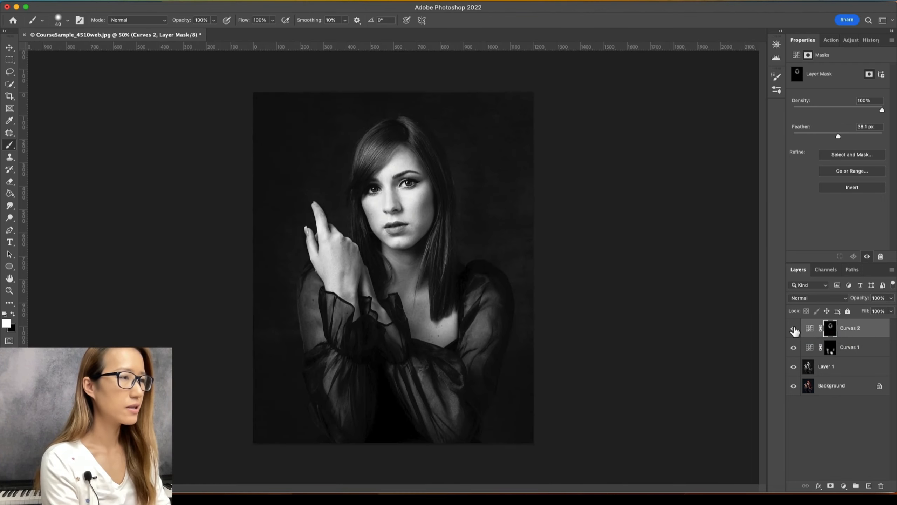